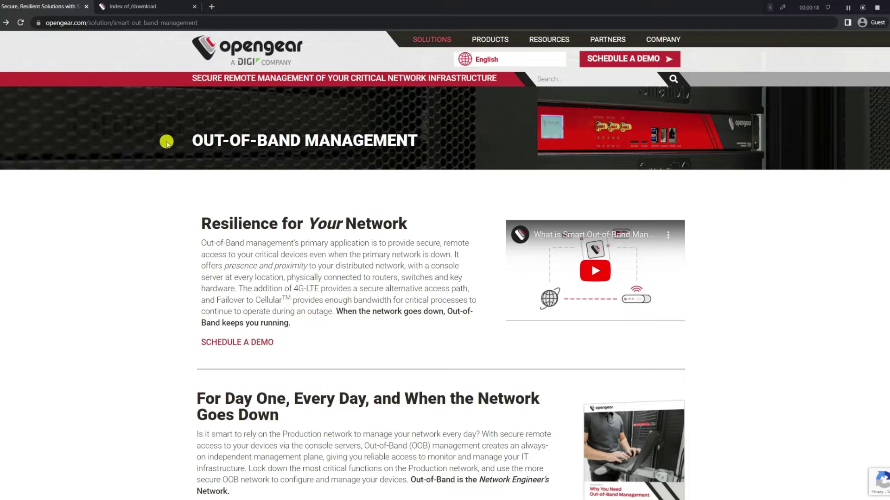
Step: Open a new browser tab next to the Out-of-Band Management and download index tabs
{"action": "left_click", "coordinate": [212, 7]}
{"action": "type", "text": "https:/"}
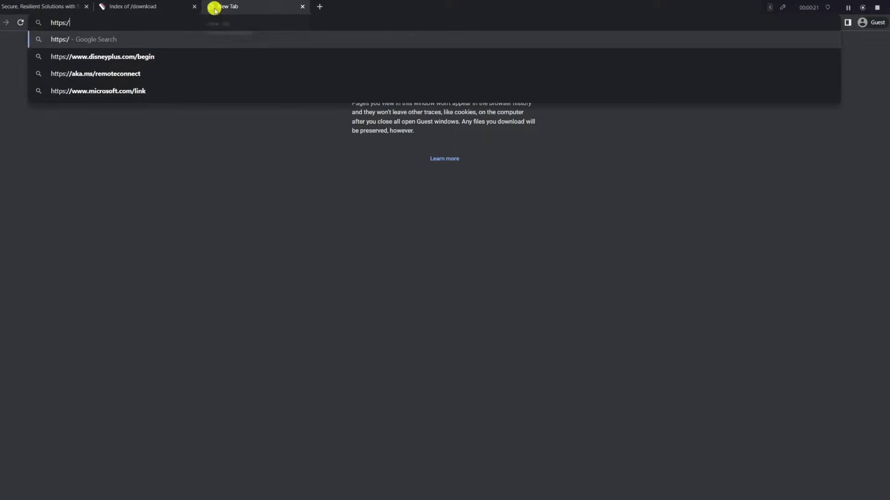
{"action": "type", "text": "/10.3.10.119/login"}
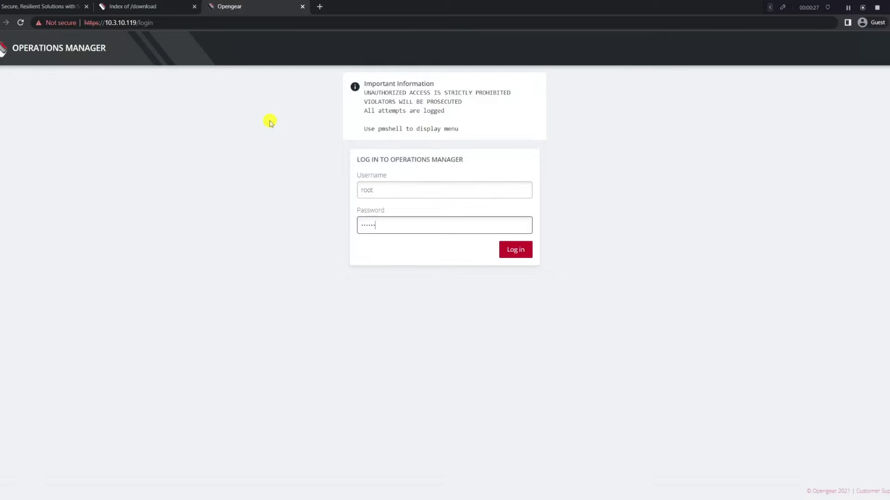
{"action": "key", "text": "Return"}
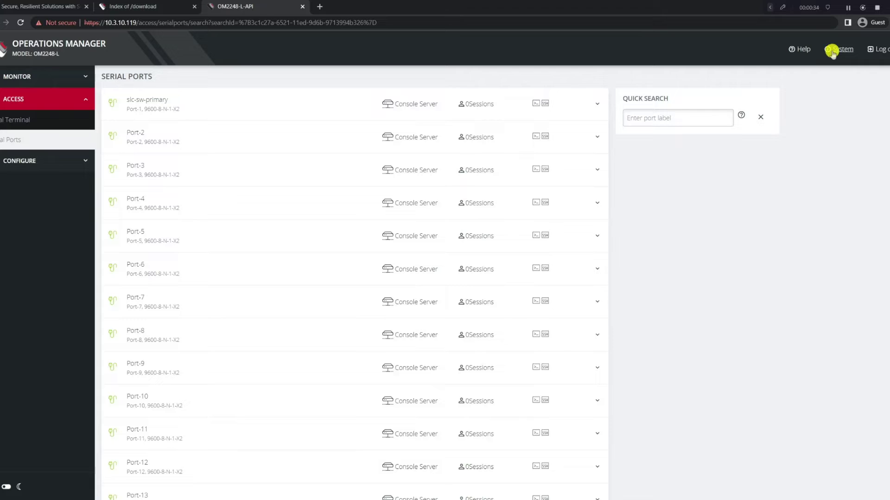
{"action": "left_click", "coordinate": [832, 51]}
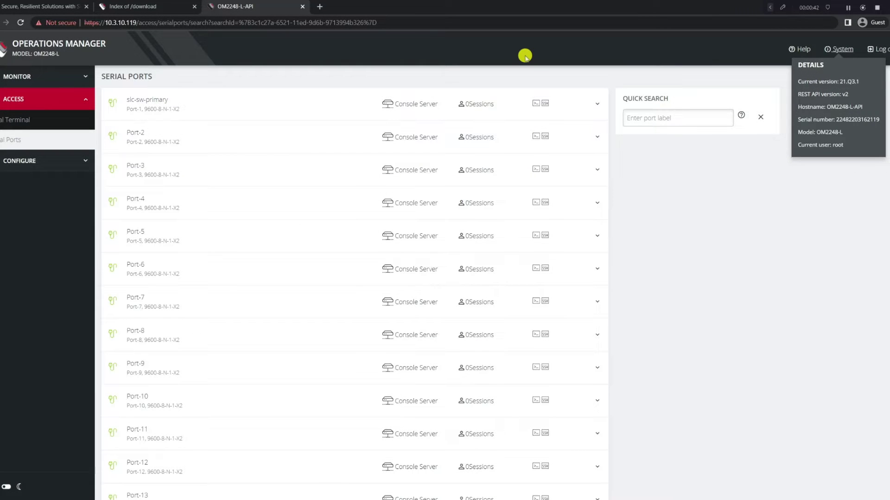
{"action": "left_click", "coordinate": [198, 89]}
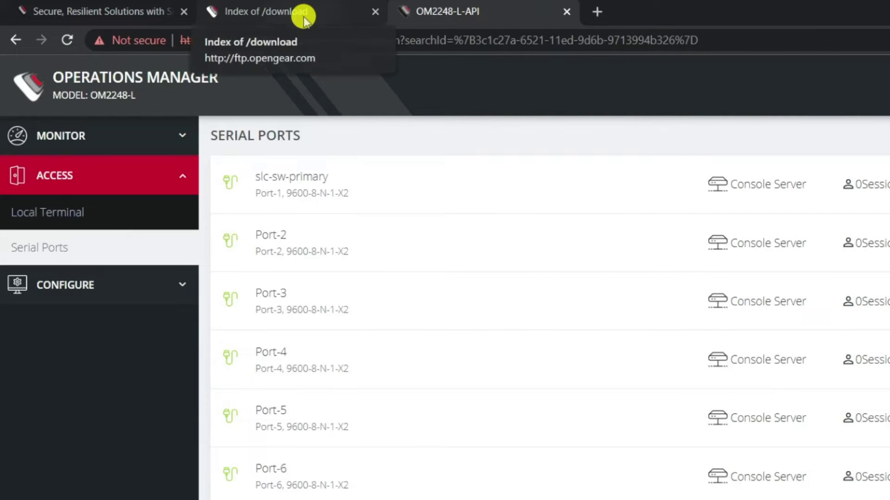
Step: Browse the FTP index to operations_manager/current/, which holds the 22.06.0 .raucb image
{"action": "left_click", "coordinate": [303, 19]}
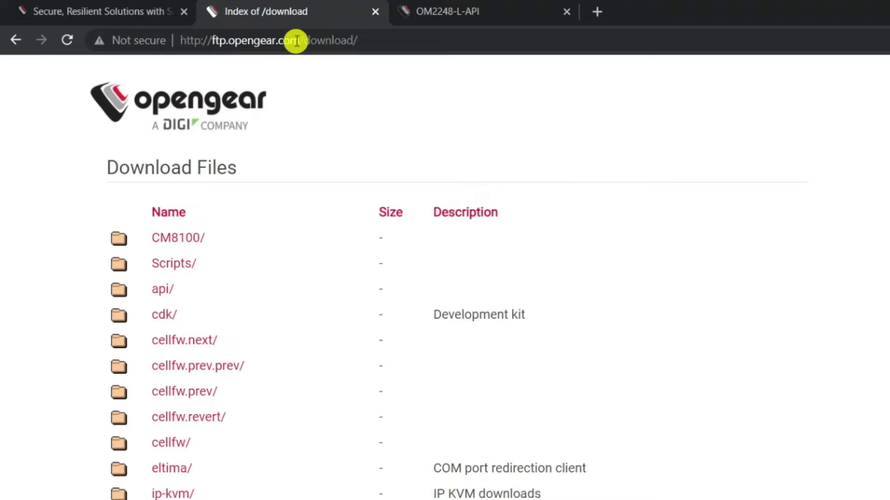
{"action": "left_click", "coordinate": [434, 11]}
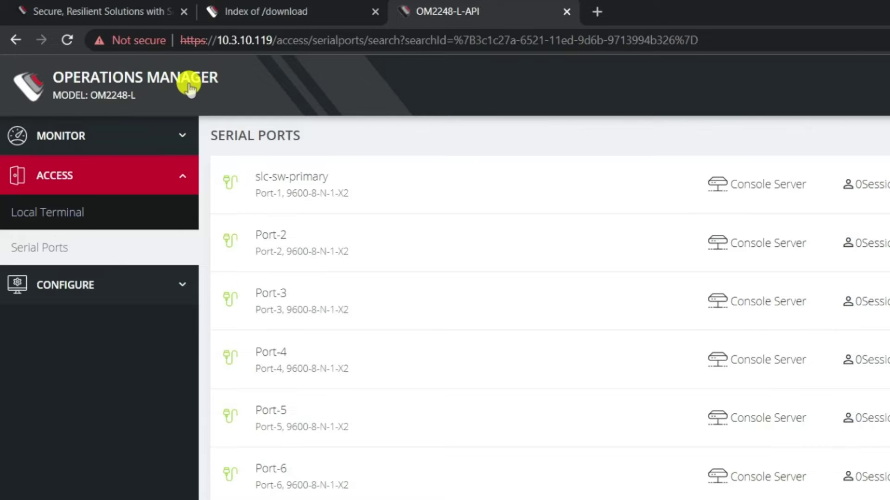
{"action": "left_click", "coordinate": [288, 12]}
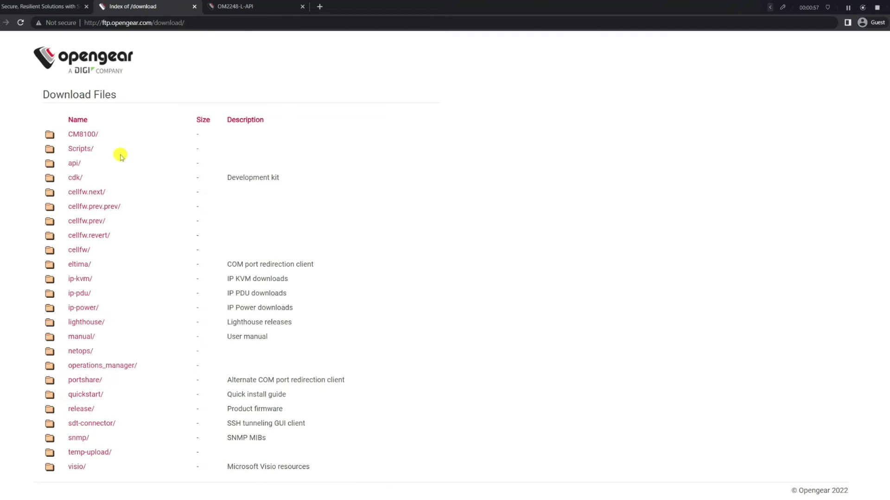
{"action": "left_click", "coordinate": [114, 366]}
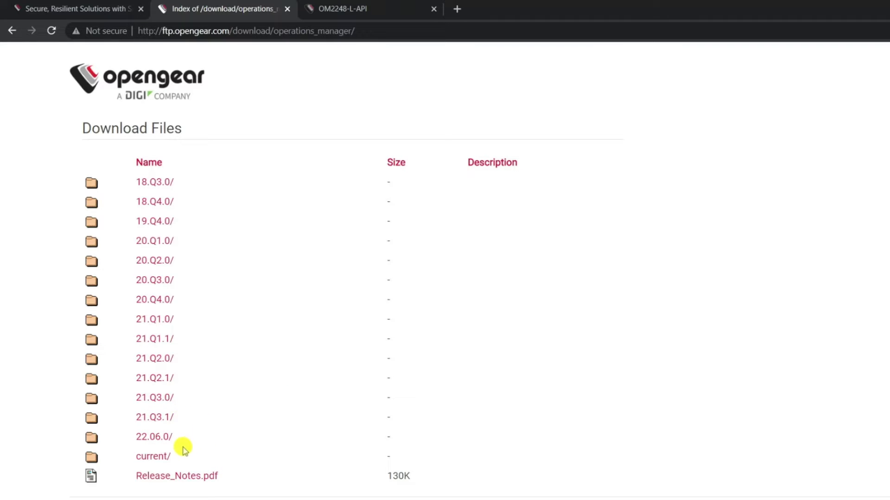
{"action": "left_click", "coordinate": [159, 455]}
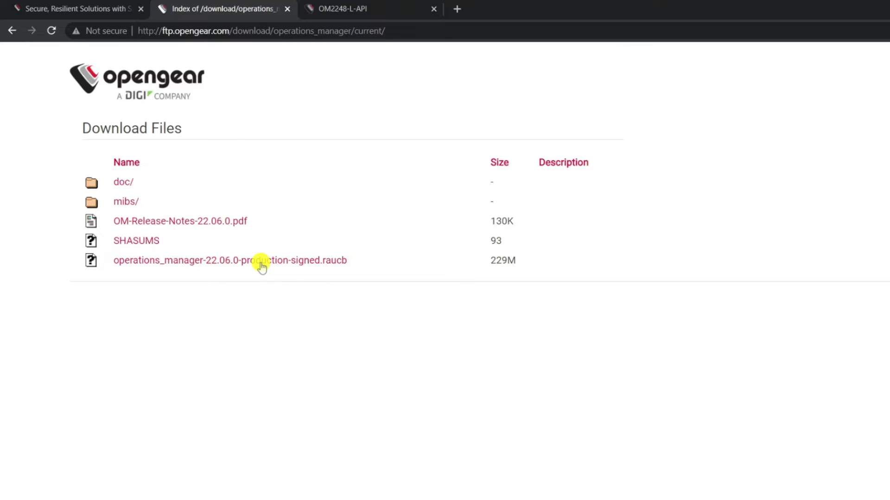
Step: Go to the System Upgrade page under Configure > System
{"action": "left_click", "coordinate": [341, 8]}
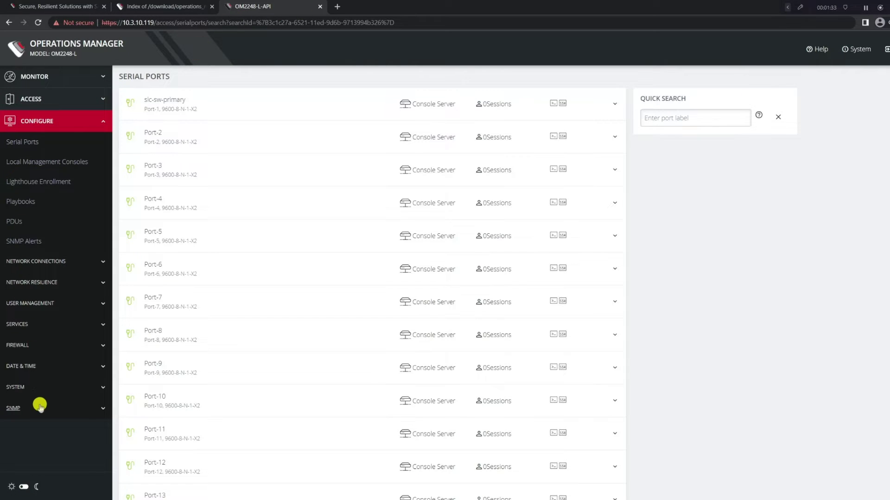
{"action": "left_click", "coordinate": [30, 386]}
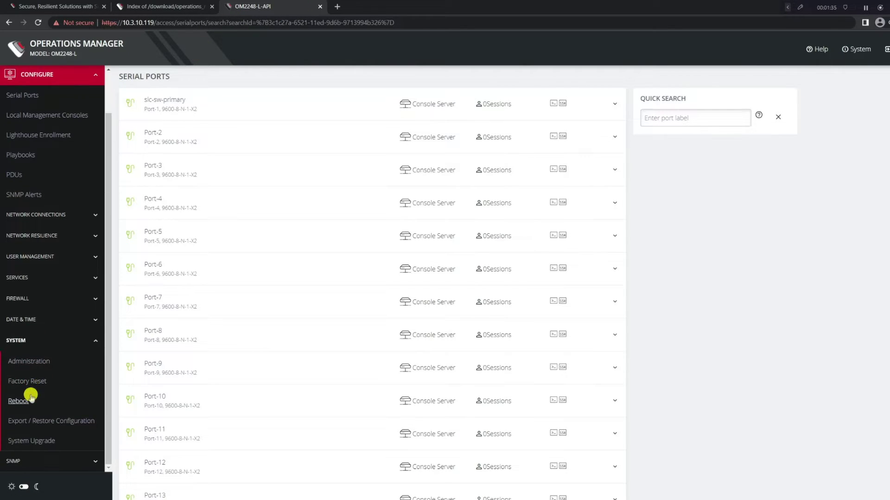
{"action": "left_click", "coordinate": [36, 442]}
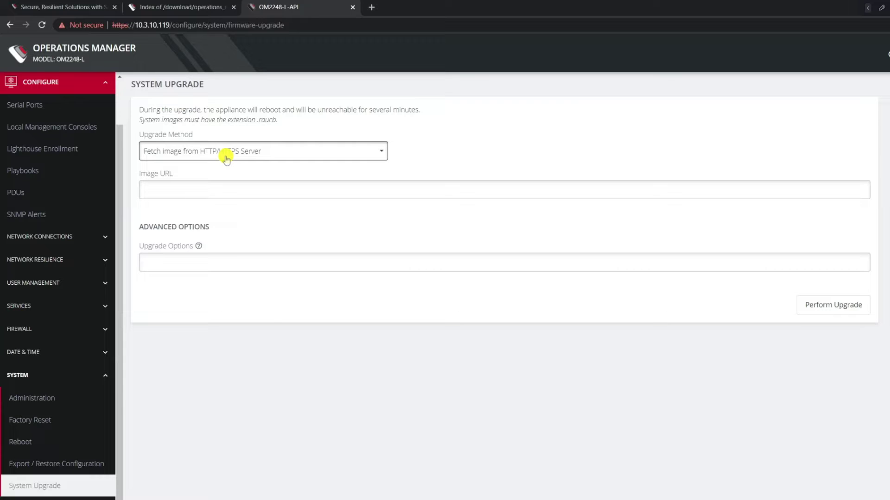
Step: Copy the 22.06.0 .raucb download link and paste it into Image URL
{"action": "left_click", "coordinate": [184, 7]}
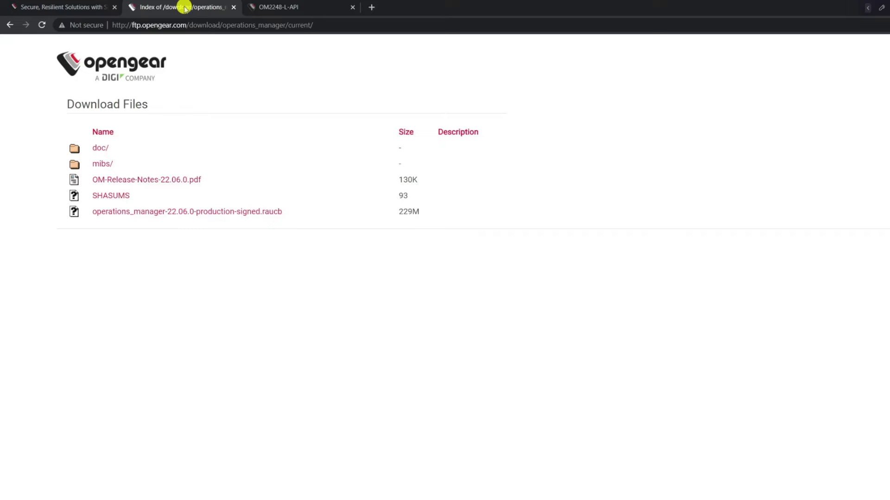
{"action": "right_click", "coordinate": [195, 214]}
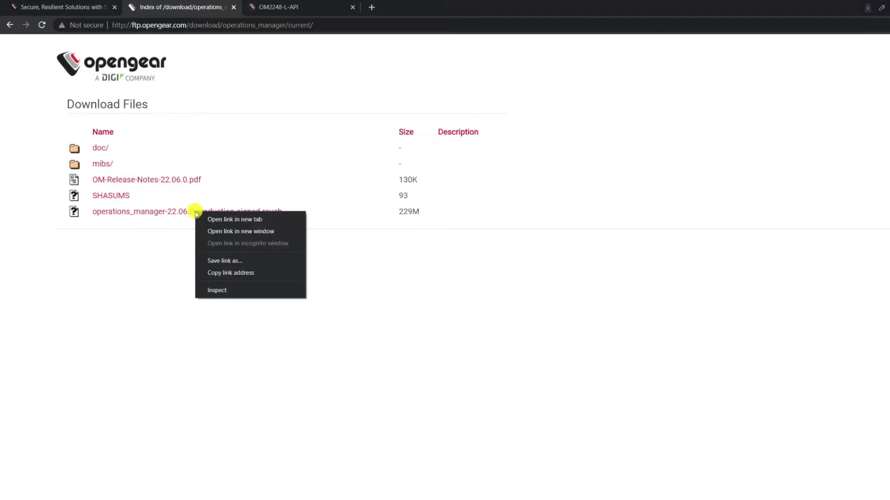
{"action": "left_click", "coordinate": [230, 274]}
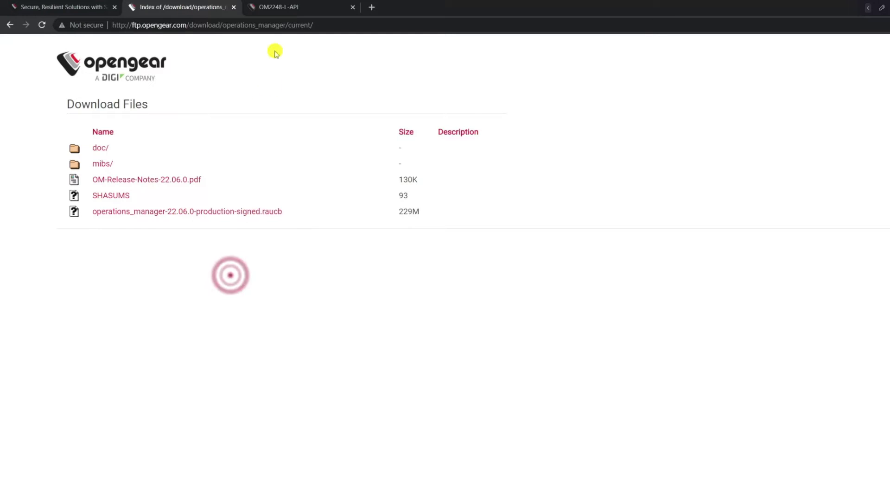
{"action": "left_click", "coordinate": [276, 8]}
{"action": "left_click", "coordinate": [278, 190]}
{"action": "key", "text": "ctrl+v"}
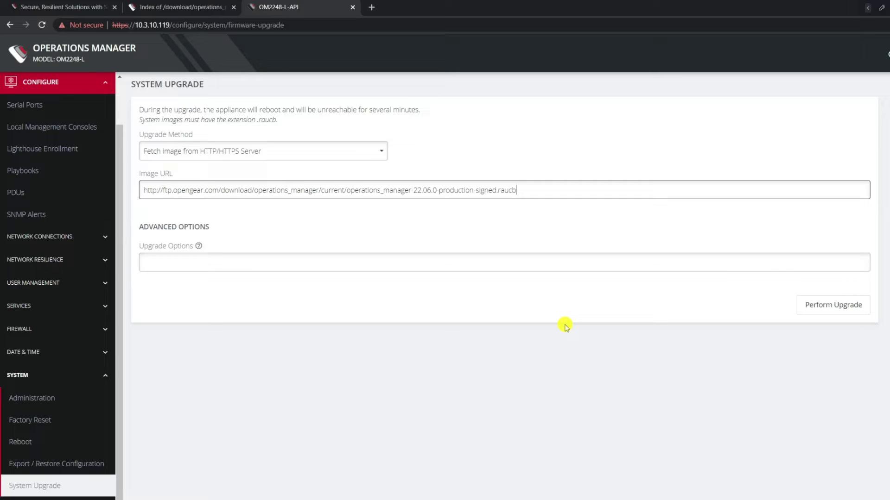
Step: Choose Upload Image with the 22.06.0 production-signed .raucb from Downloads\FW, Upgrade Options empty
{"action": "left_click", "coordinate": [304, 151]}
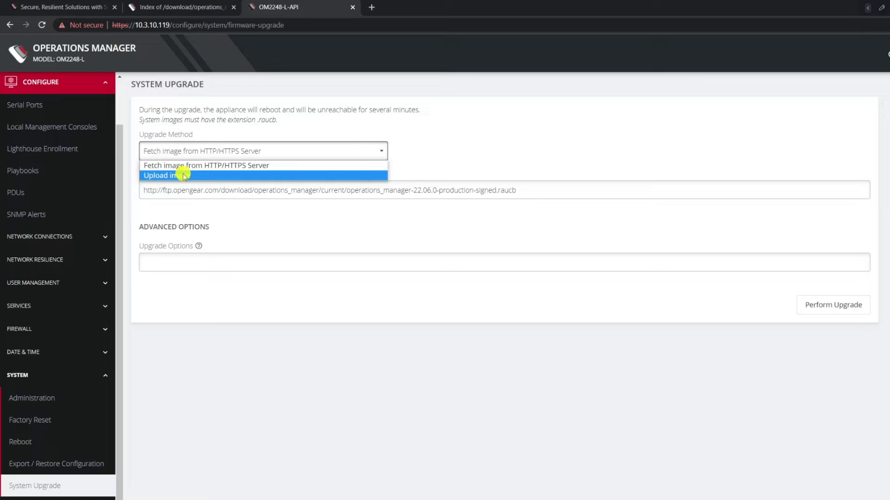
{"action": "left_click", "coordinate": [184, 175]}
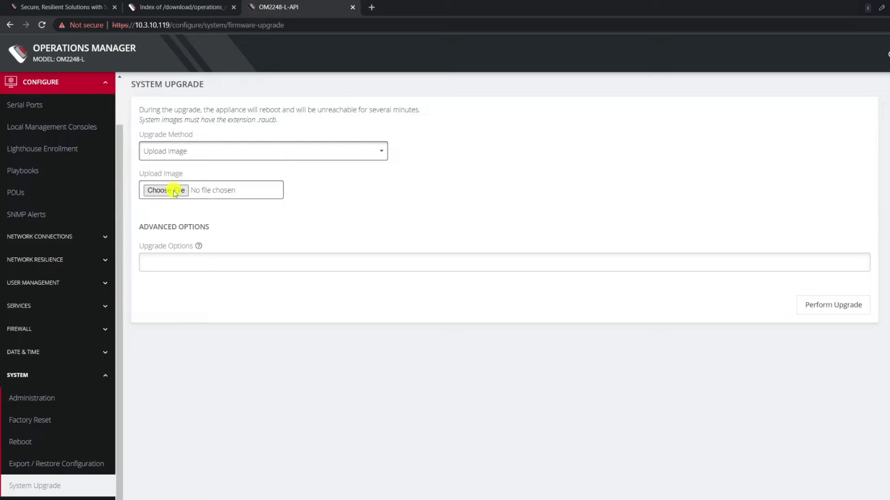
{"action": "left_click", "coordinate": [175, 192]}
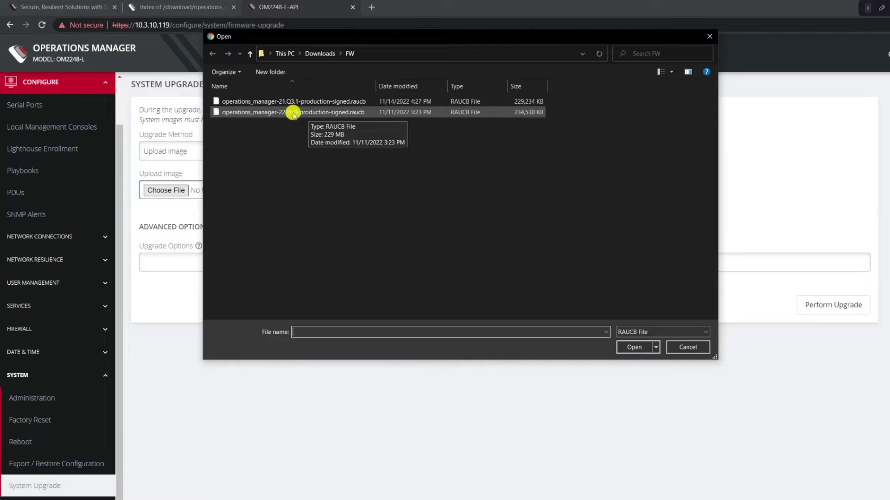
{"action": "double_click", "coordinate": [293, 113]}
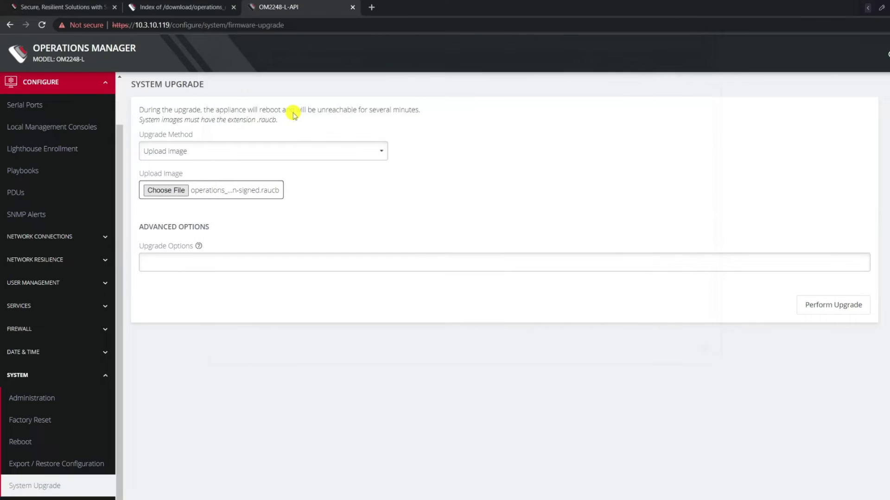
{"action": "left_click", "coordinate": [191, 261]}
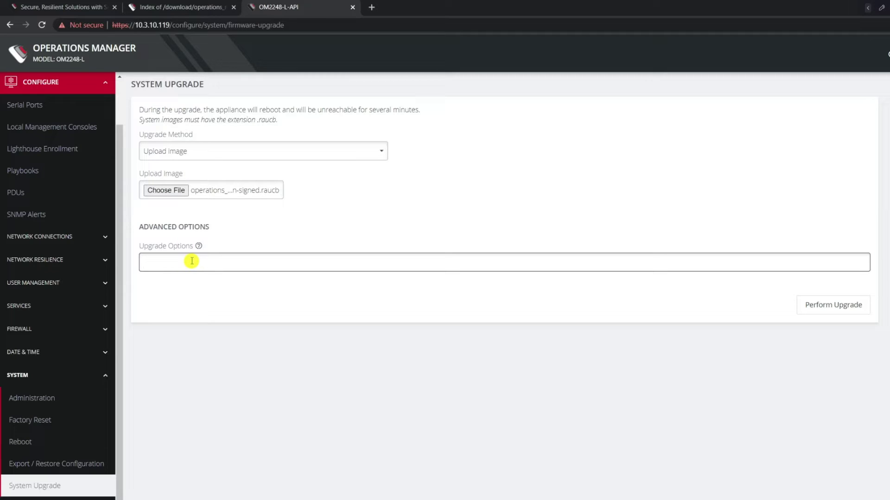
{"action": "type", "text": "-"}
{"action": "key", "text": "BackSpace"}
Step: Perform the upgrade and wait for the reboot back to the 10.3.10.119 login page
{"action": "left_click", "coordinate": [811, 305]}
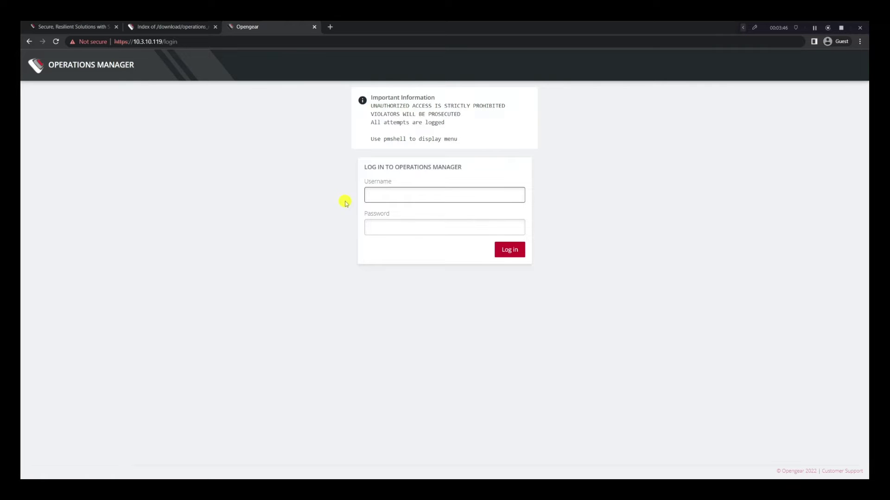
Step: Log in as root, confirm version 22.06.0 in System details, then log out
{"action": "type", "text": "root"}
{"action": "key", "text": "Tab"}
{"action": "type", "text": "default"}
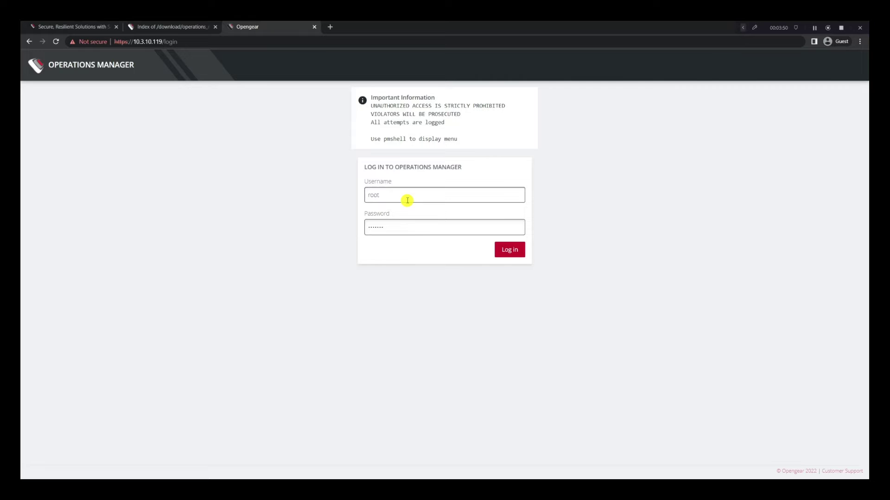
{"action": "key", "text": "Return"}
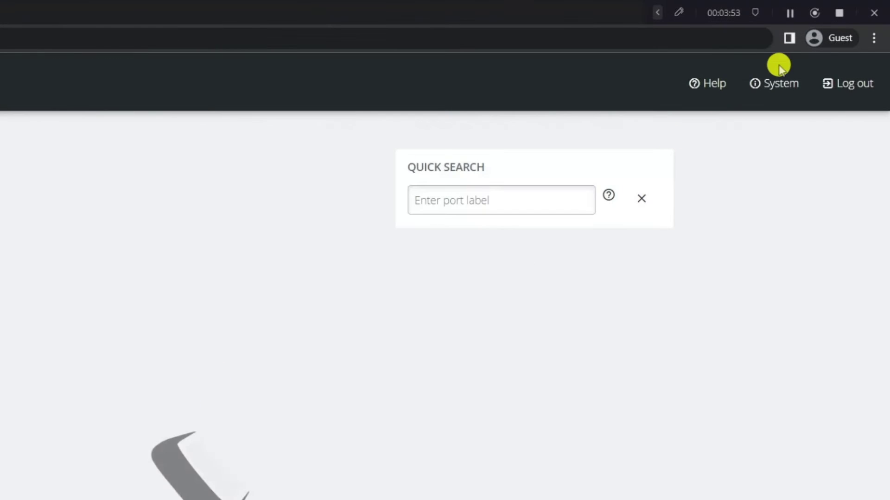
{"action": "left_click", "coordinate": [777, 84]}
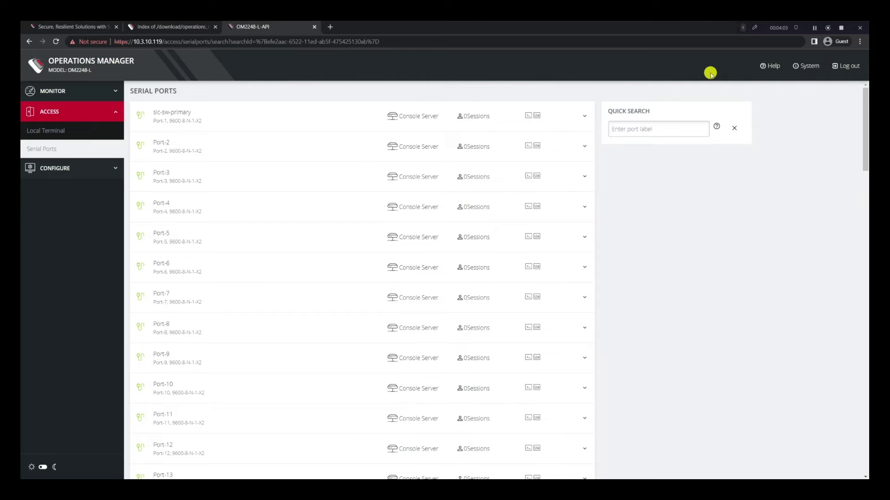
{"action": "left_click", "coordinate": [845, 67]}
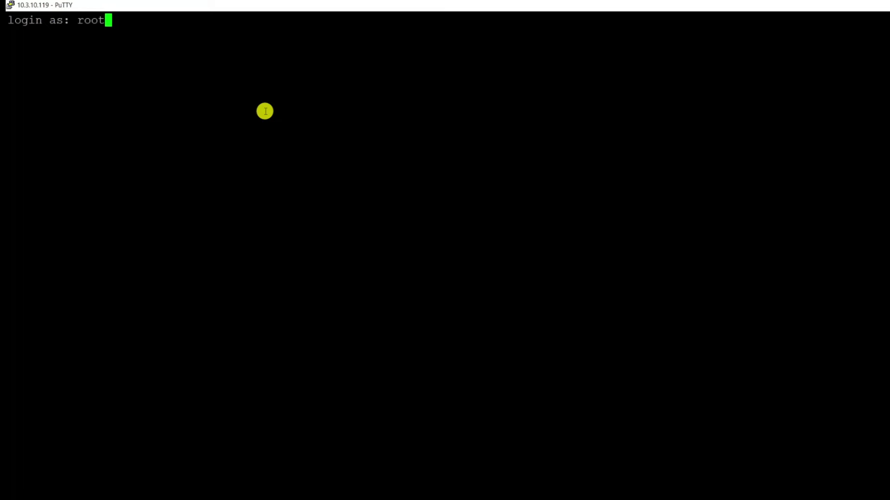
Step: Log in as root over PuTTY and run cat /etc/version, which returns 21.Q3.1
{"action": "key", "text": "Return"}
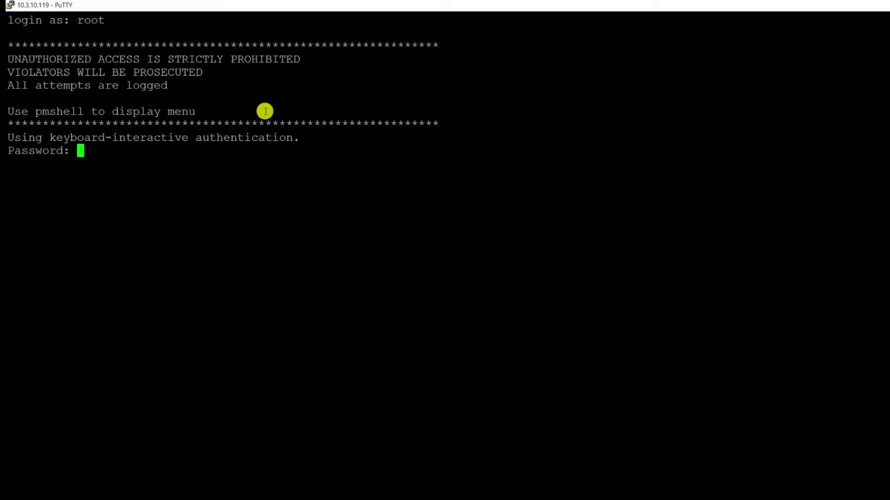
{"action": "key", "text": "Return"}
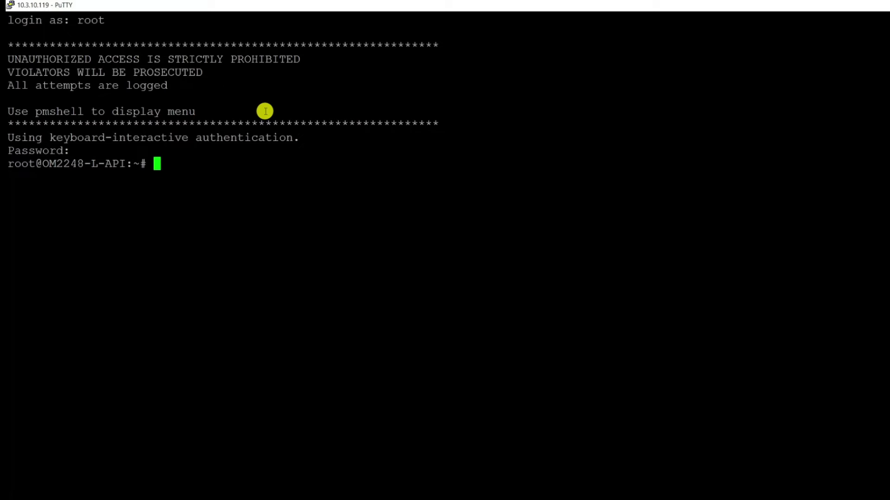
{"action": "type", "text": "cat /etc/version"}
{"action": "key", "text": "Return"}
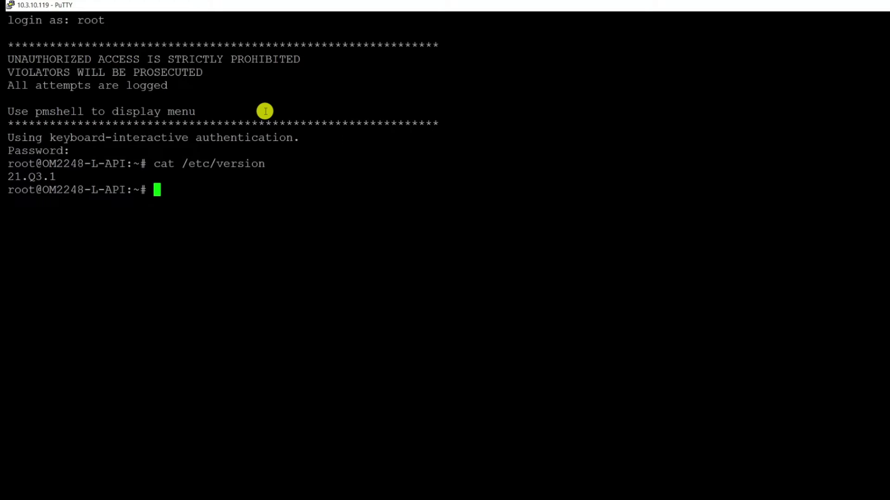
{"action": "type", "text": "ls -la /tmp/"}
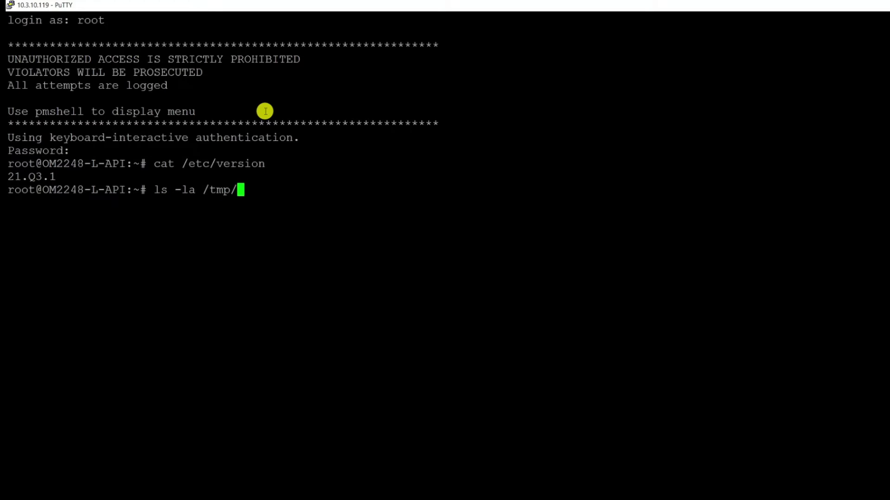
Step: Run ls -la /tmp/ and select the operations_manager-22.06.0-production-signed.raucb file name
{"action": "key", "text": "Return"}
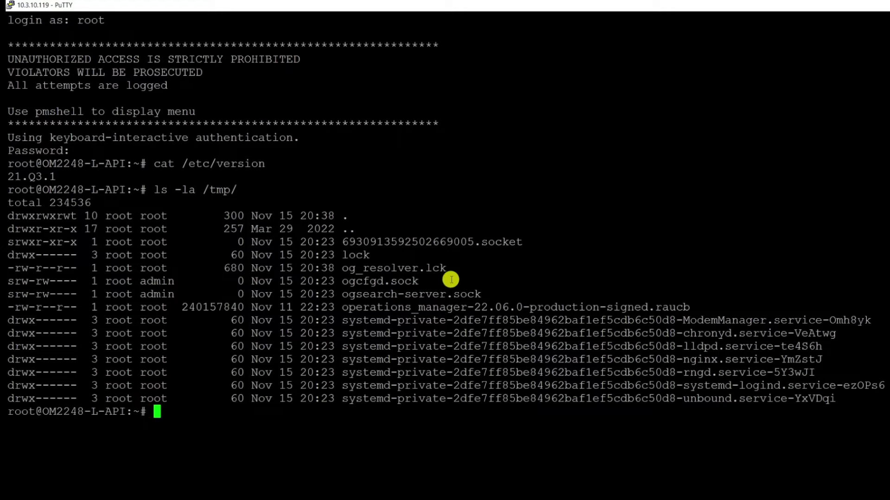
{"action": "double_click", "coordinate": [435, 308]}
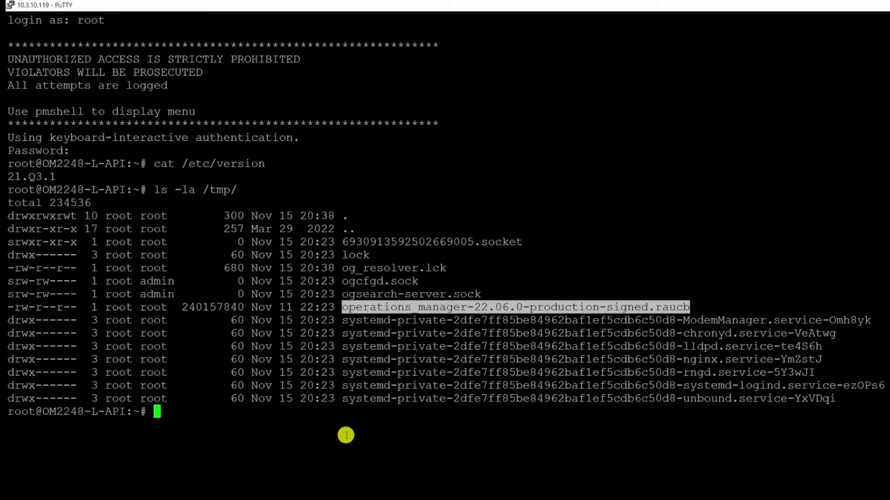
{"action": "left_click", "coordinate": [346, 435]}
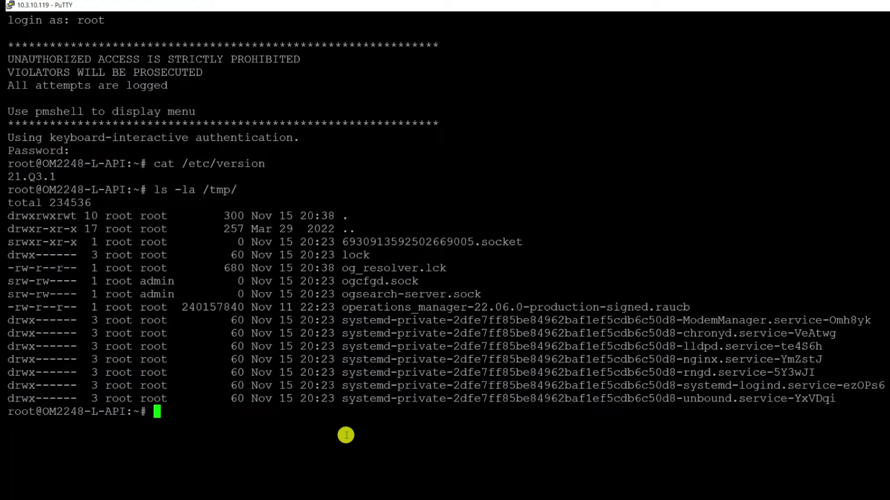
{"action": "type", "text": "puginstall "}
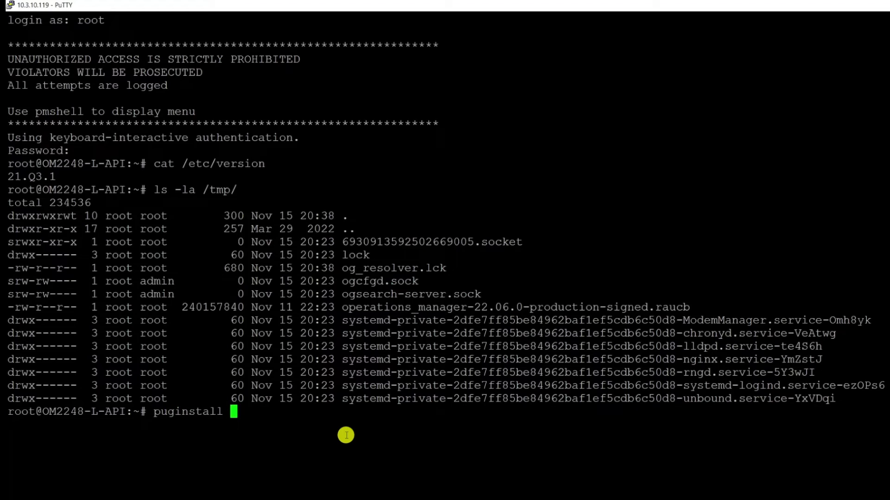
{"action": "type", "text": "--help"}
Step: Review puginstall --help options -I, -E, -R, then enter puginstall -R for the /tmp bundle
{"action": "key", "text": "Return"}
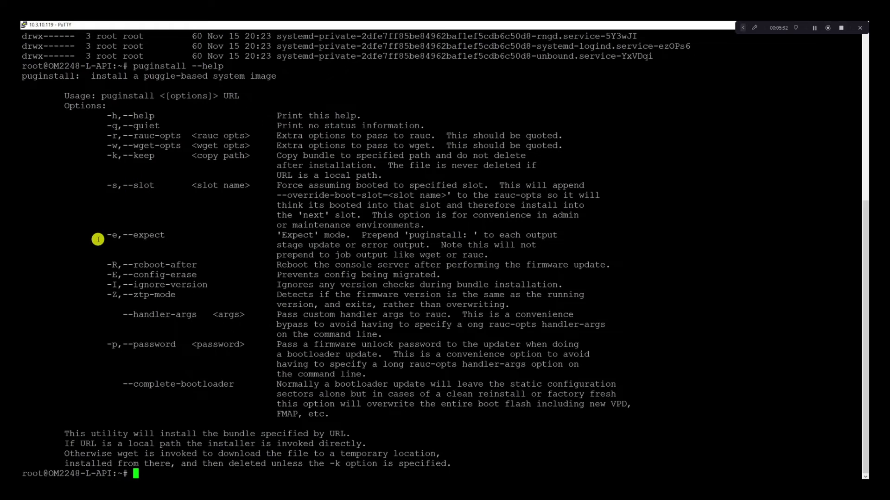
{"action": "left_click_drag", "start_coordinate": [96, 285], "coordinate": [223, 284]}
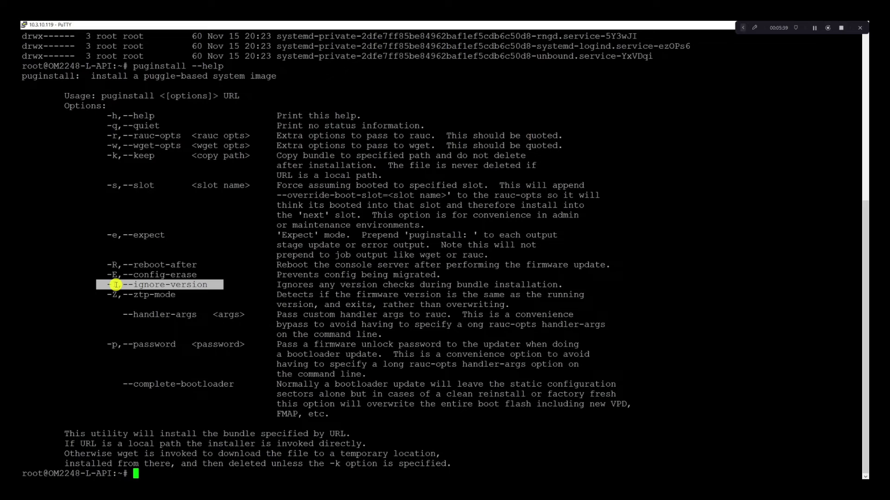
{"action": "left_click_drag", "start_coordinate": [101, 275], "coordinate": [201, 275]}
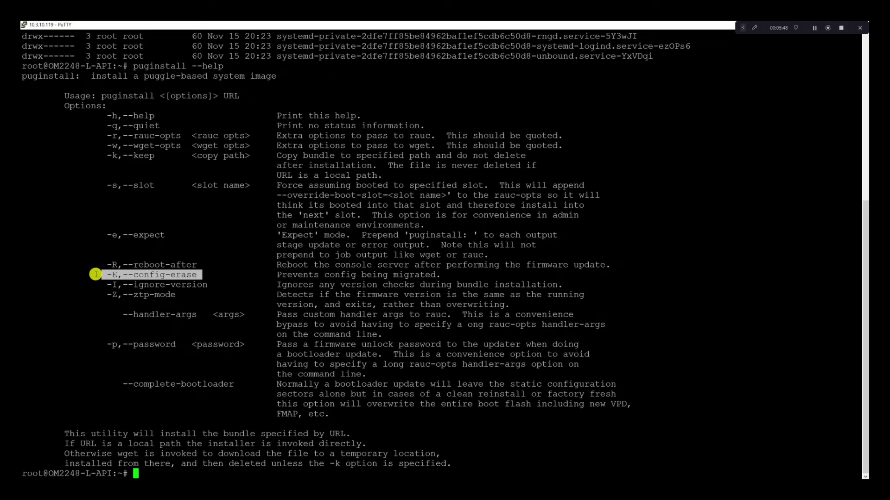
{"action": "left_click_drag", "start_coordinate": [97, 265], "coordinate": [193, 265]}
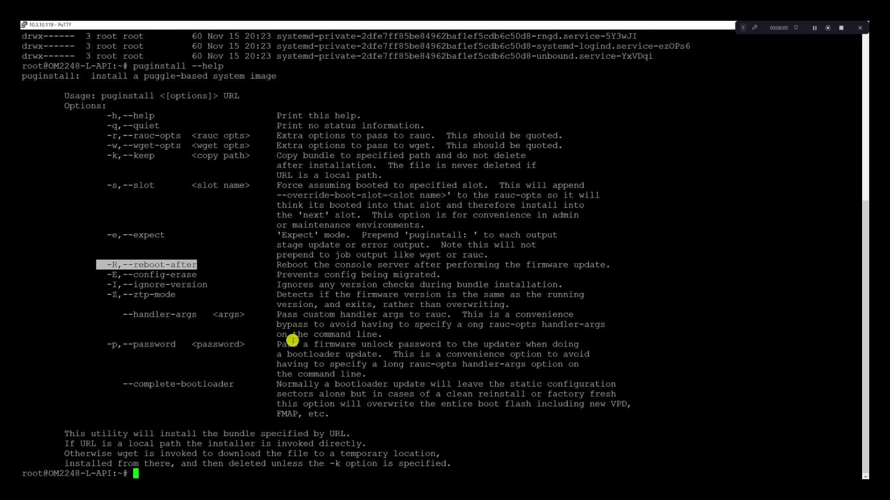
{"action": "left_click", "coordinate": [68, 359]}
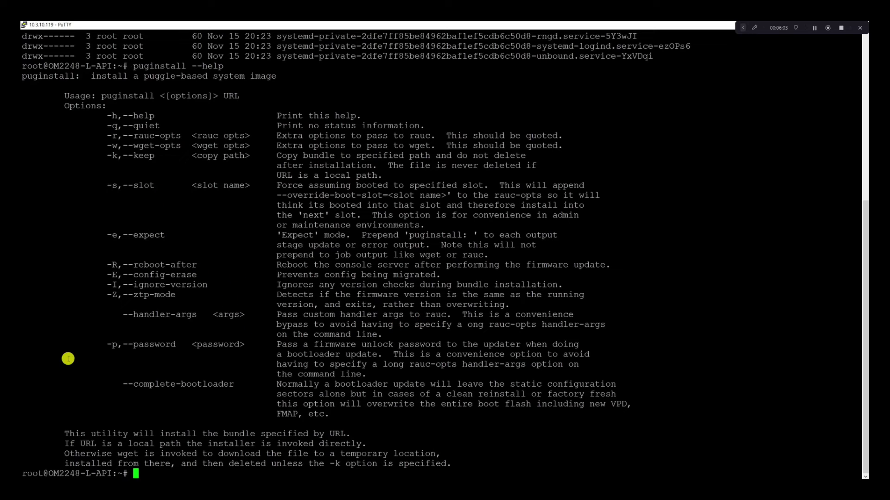
{"action": "type", "text": "puginstall -R"}
{"action": "type", "text": " /tmp/"}
{"action": "type", "text": "o"}
{"action": "key", "text": "Tab"}
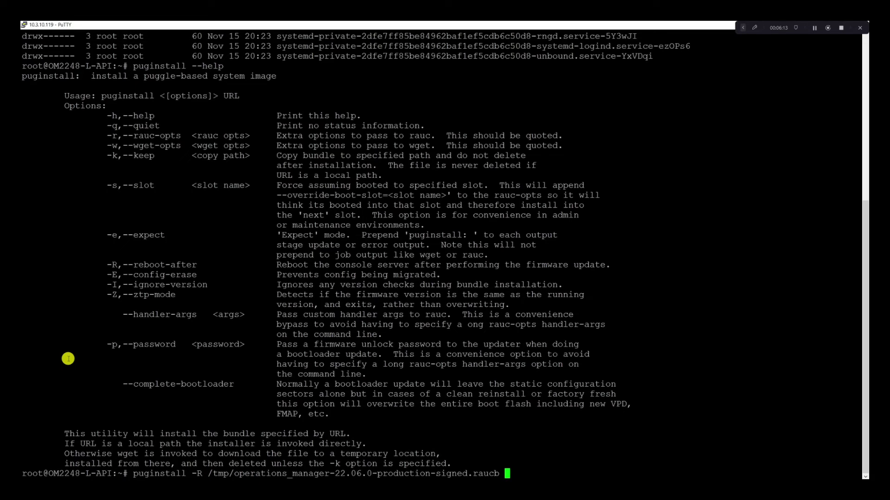
Step: Run puginstall with reboot-after to install the 22.06.0 bundle, letting the appliance reboot
{"action": "left_click_drag", "start_coordinate": [212, 475], "coordinate": [499, 474]}
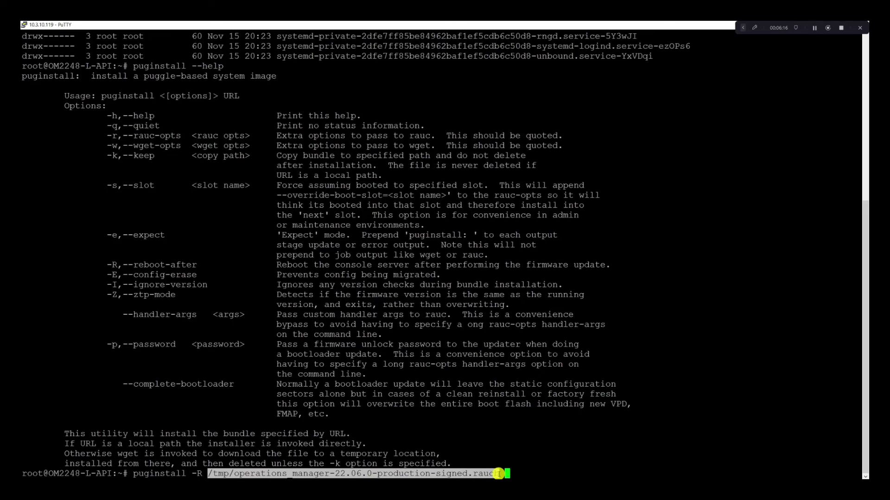
{"action": "left_click", "coordinate": [378, 433]}
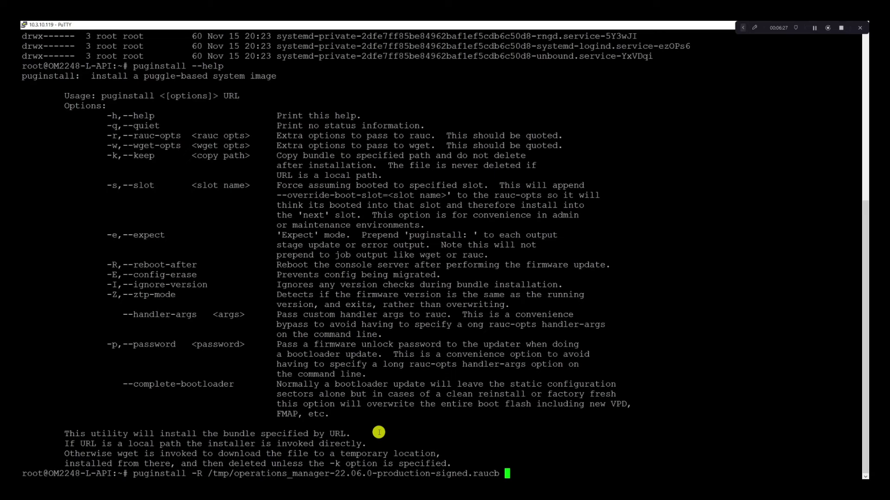
{"action": "key", "text": "Return"}
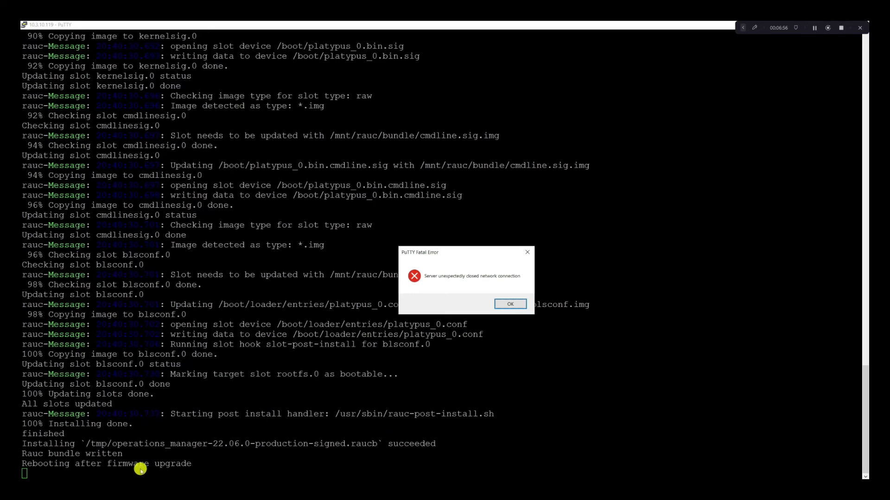
{"action": "left_click", "coordinate": [368, 475]}
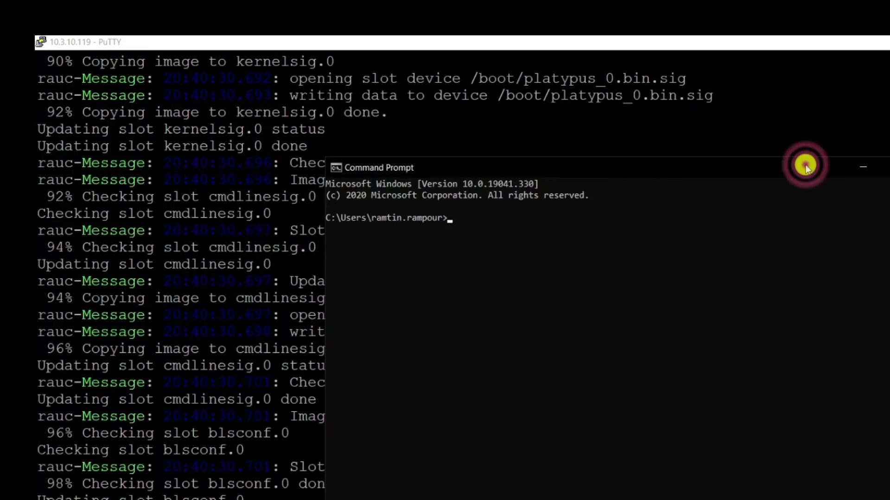
Step: Maximize Command Prompt and run a continuous ping to 10.3.10.119
{"action": "double_click", "coordinate": [805, 166]}
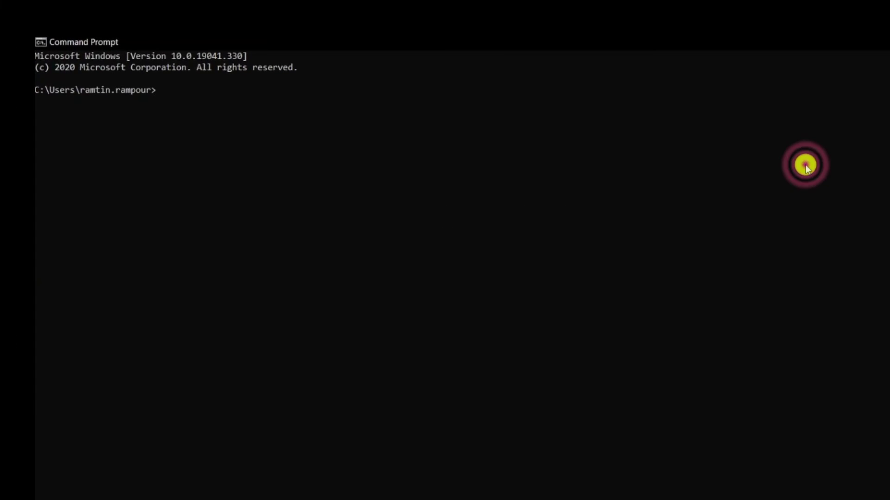
{"action": "type", "text": "ping 10.3.10.1"}
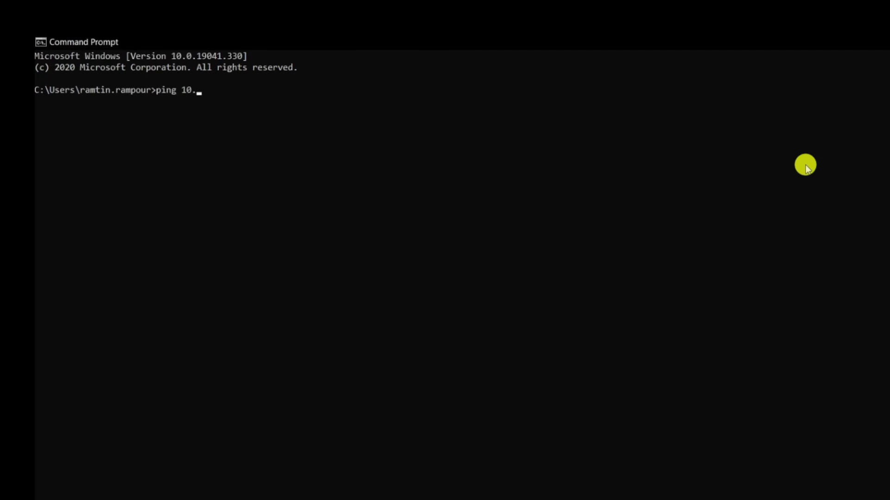
{"action": "type", "text": "19"}
{"action": "key", "text": "Return"}
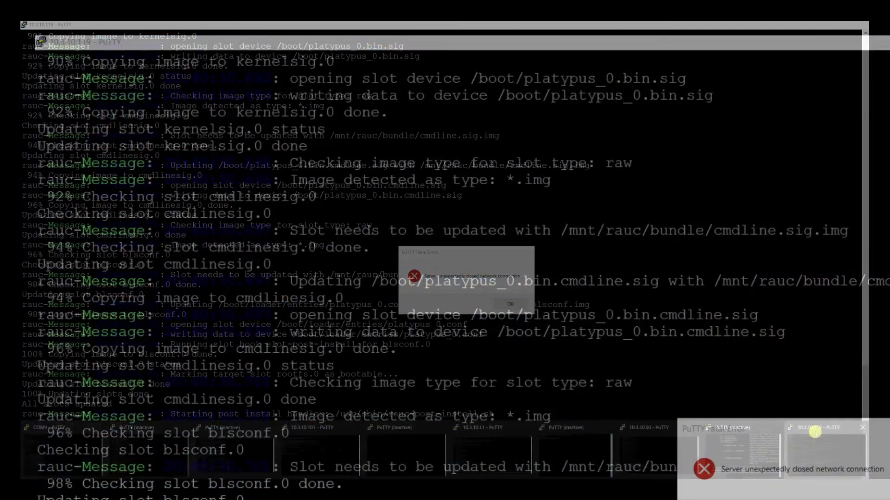
Step: Dismiss the connection error, restart the PuTTY session and log in as root
{"action": "left_click", "coordinate": [515, 308]}
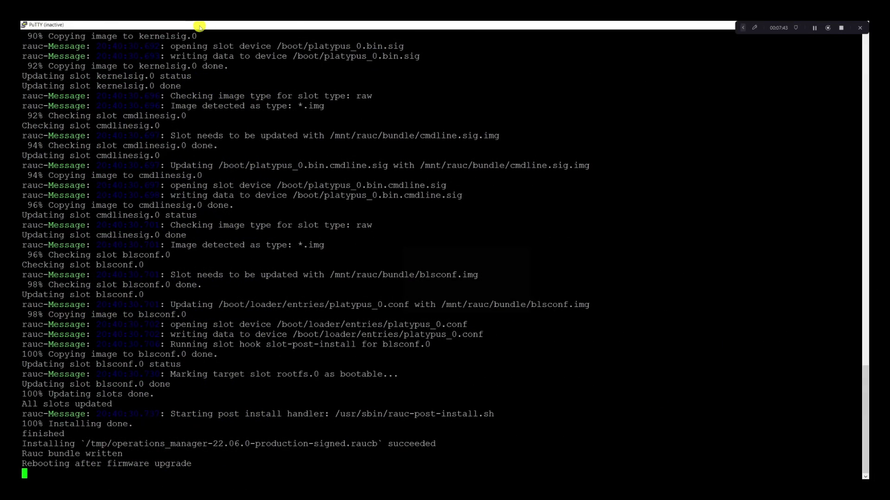
{"action": "right_click", "coordinate": [197, 24]}
{"action": "left_click", "coordinate": [219, 102]}
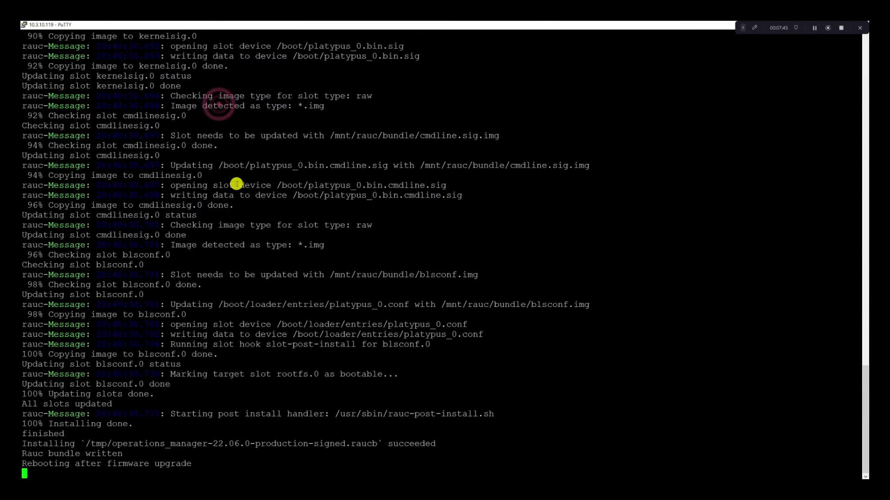
{"action": "type", "text": "root"}
{"action": "key", "text": "Return"}
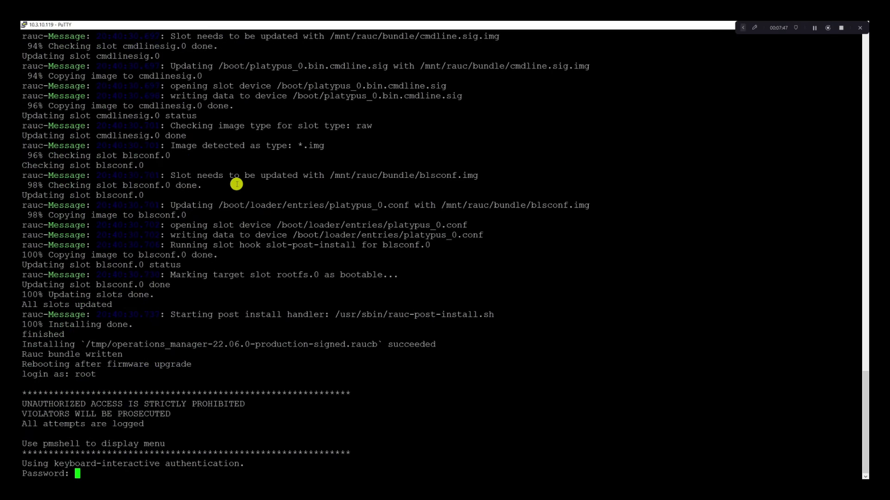
{"action": "key", "text": "Return"}
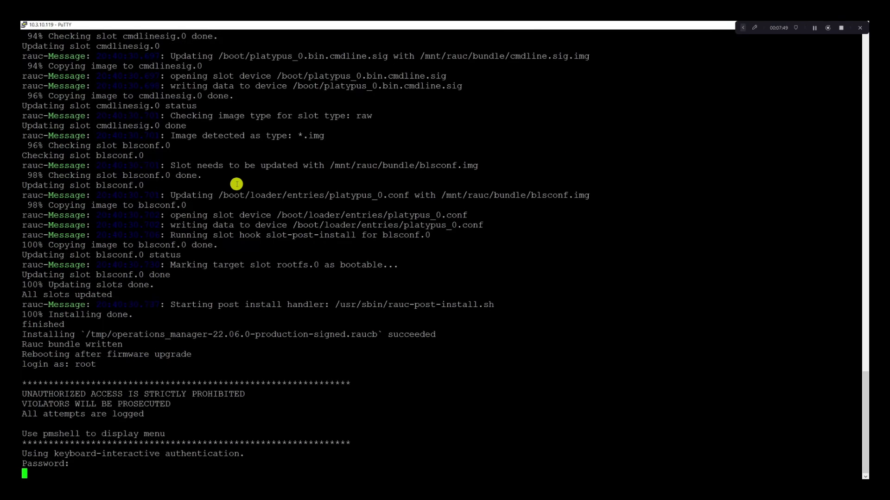
Step: Clear the terminal and run cat /etc/version to confirm firmware 22.06.0
{"action": "type", "text": "clear"}
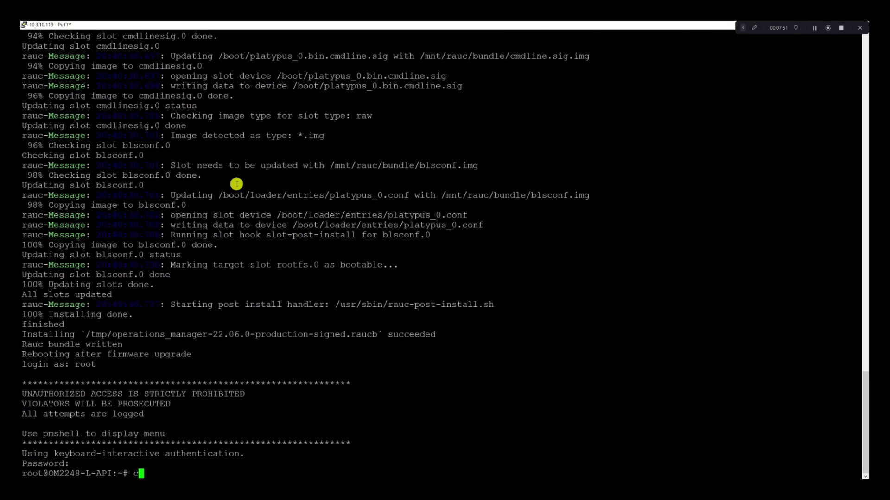
{"action": "key", "text": "Return"}
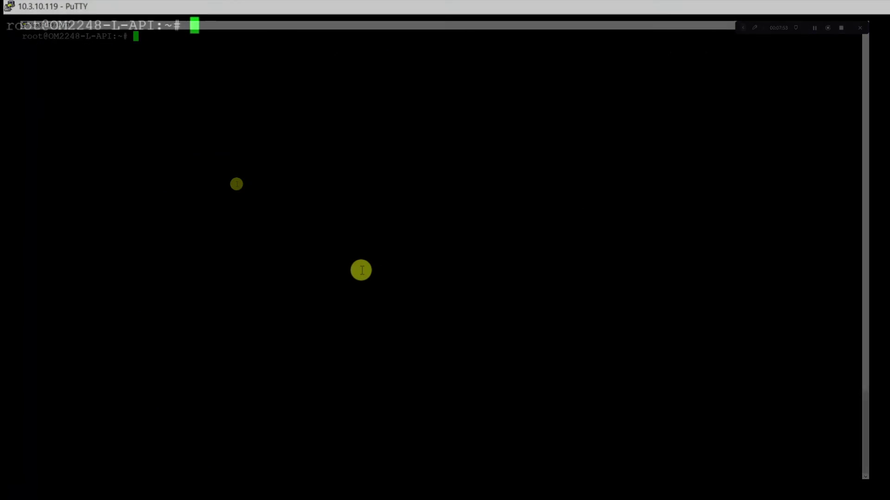
{"action": "type", "text": "cat /etc/v"}
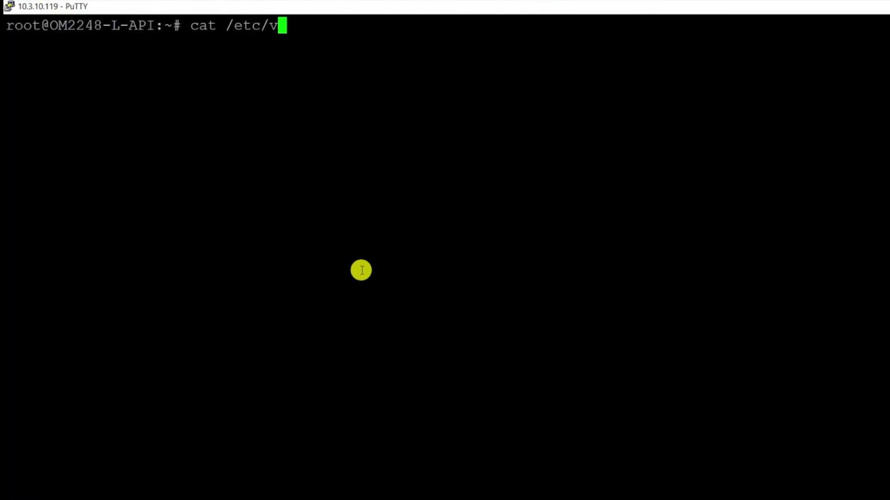
{"action": "type", "text": "ersion"}
{"action": "key", "text": "Return"}
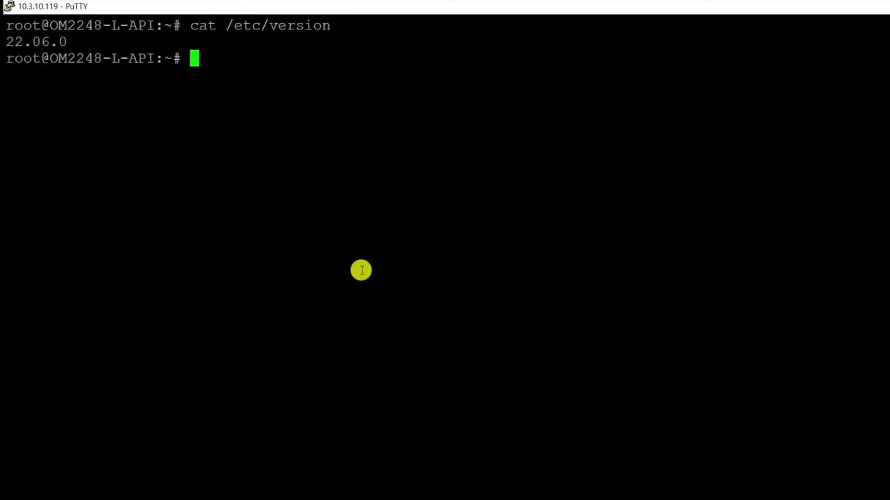